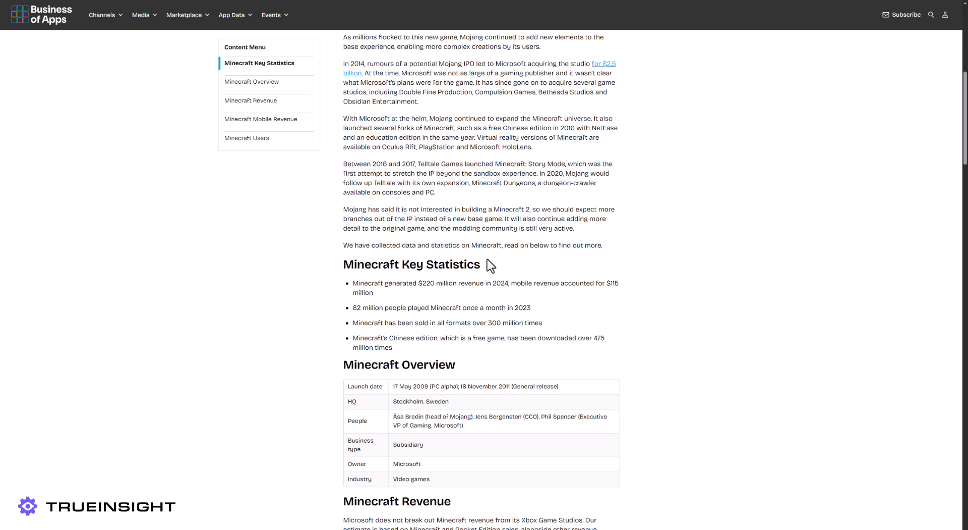
Save the Minecraft revenue statistics page as an HTML file named MineCraftWebData
scroll(487, 257, down, 6)
scroll(486, 260, down, 8)
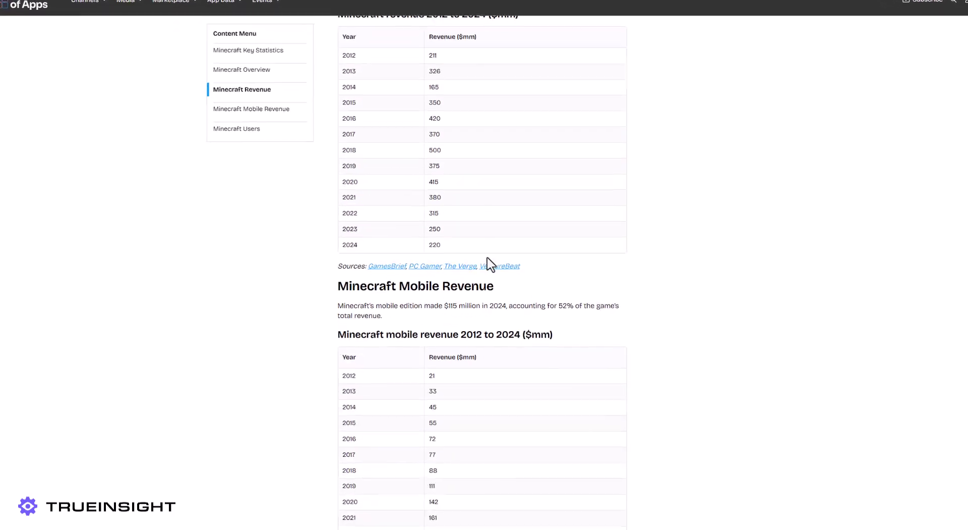
scroll(492, 244, down, 10)
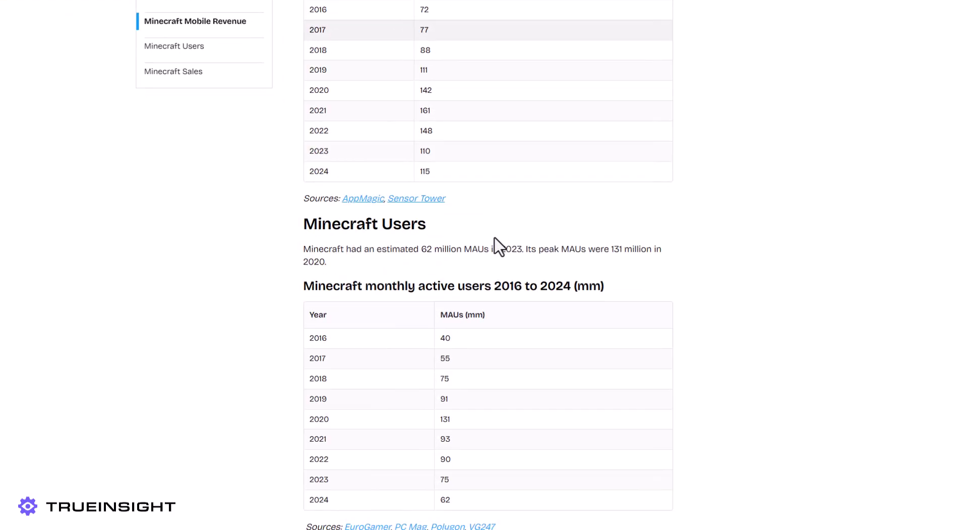
scroll(498, 238, down, 10)
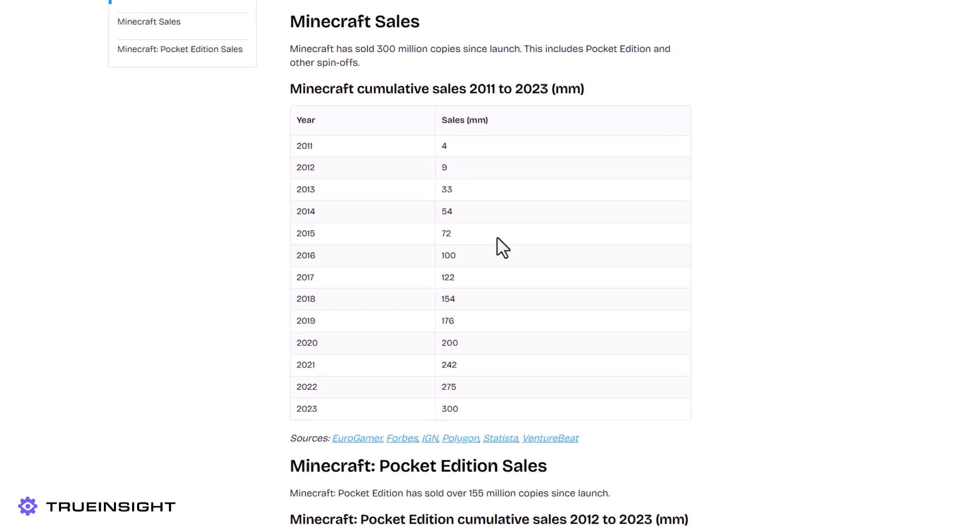
scroll(497, 239, down, 1)
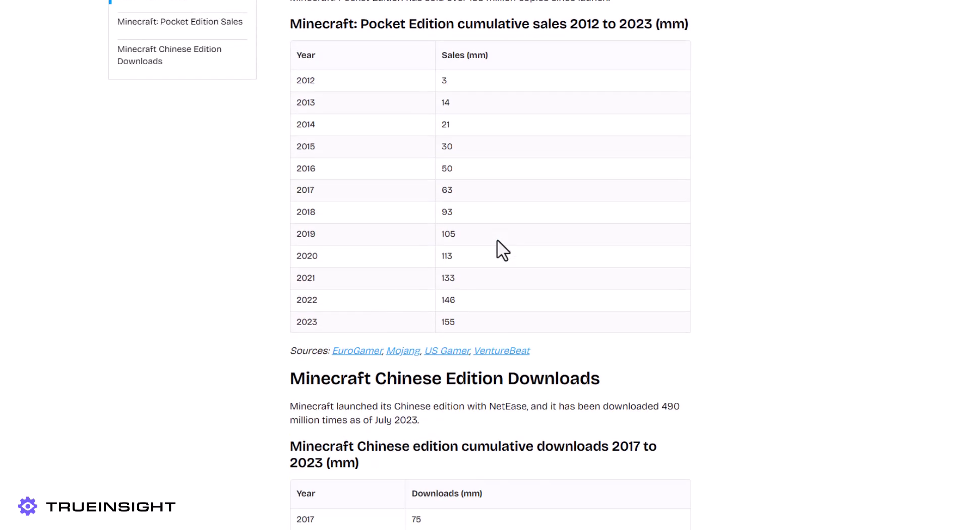
right_click(758, 222)
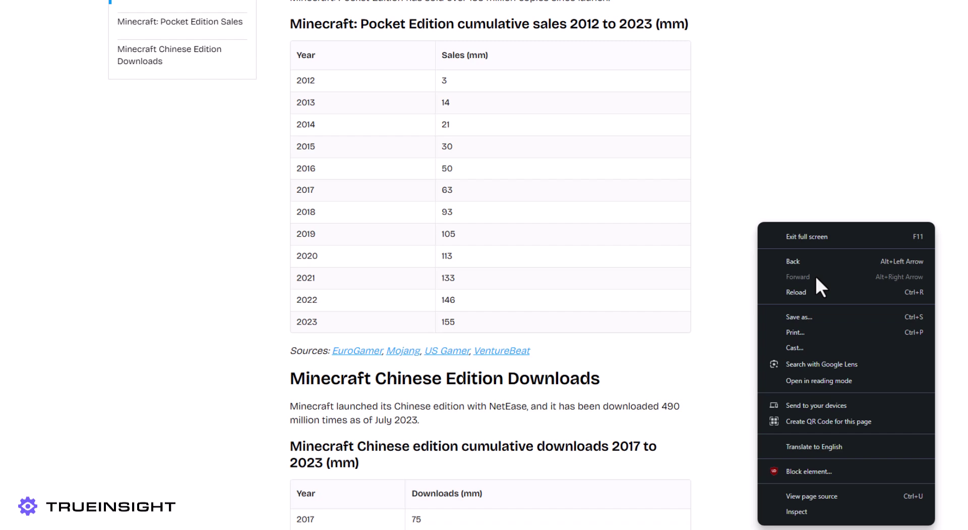
click(832, 317)
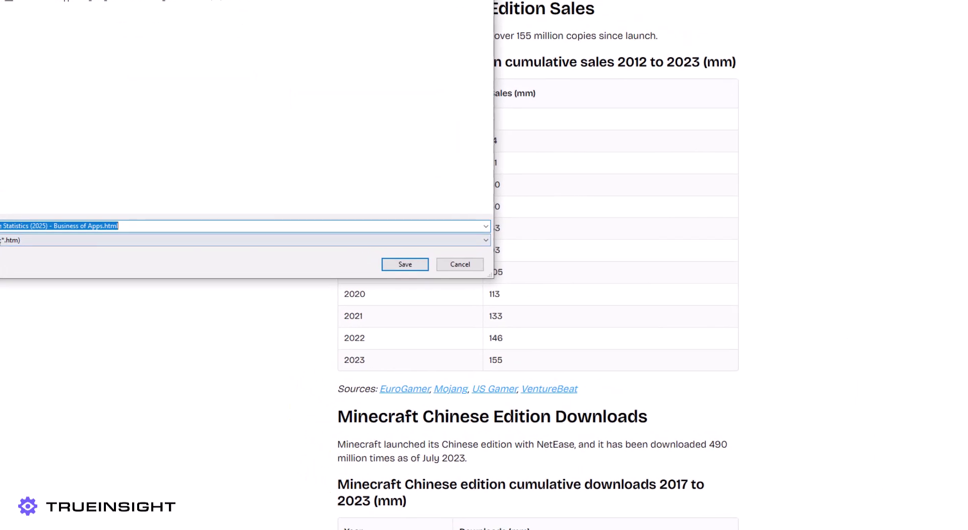
text(MineCraftWebData)
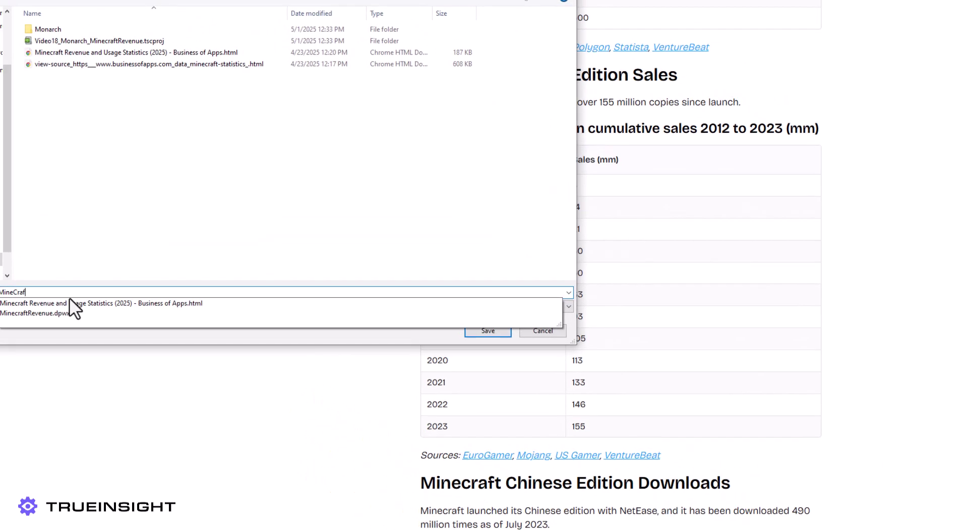
click(474, 331)
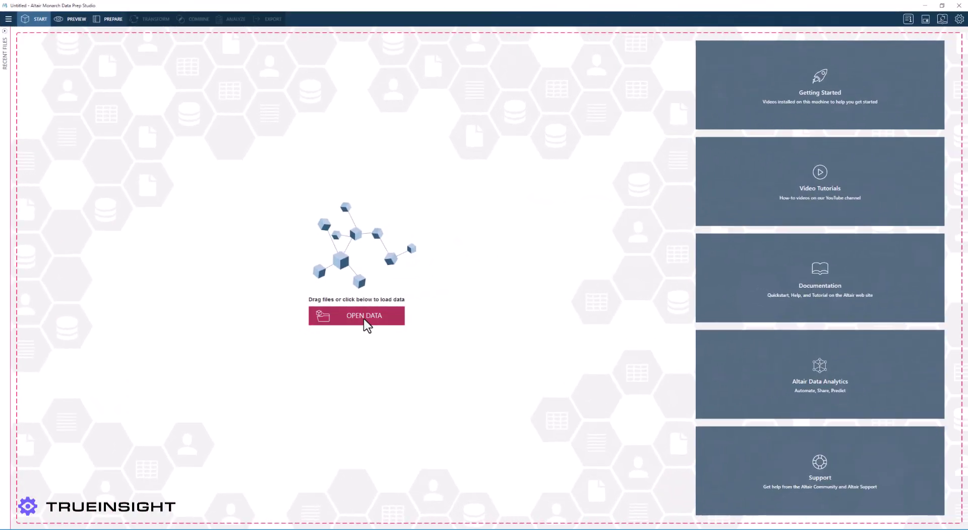
Open MineCraftWebData.html as a new WEB > HTML data source
click(364, 320)
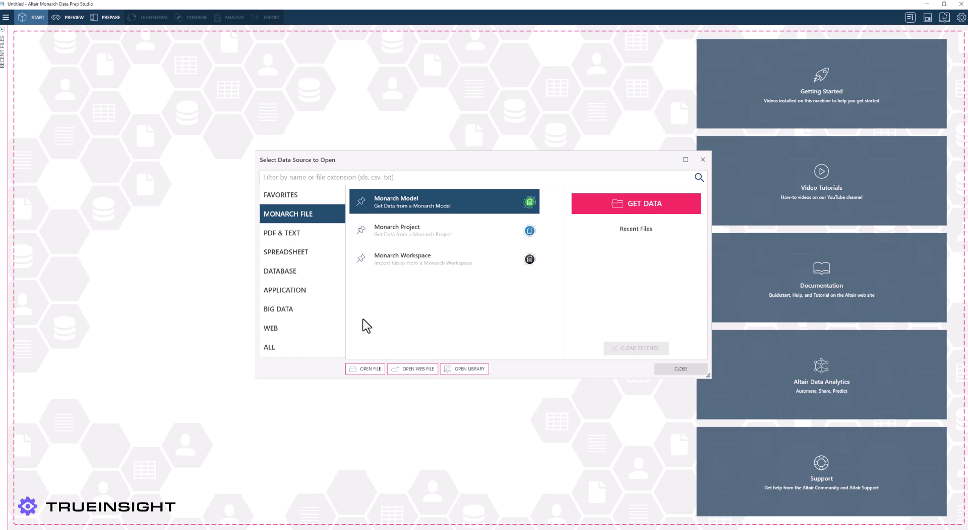
click(312, 328)
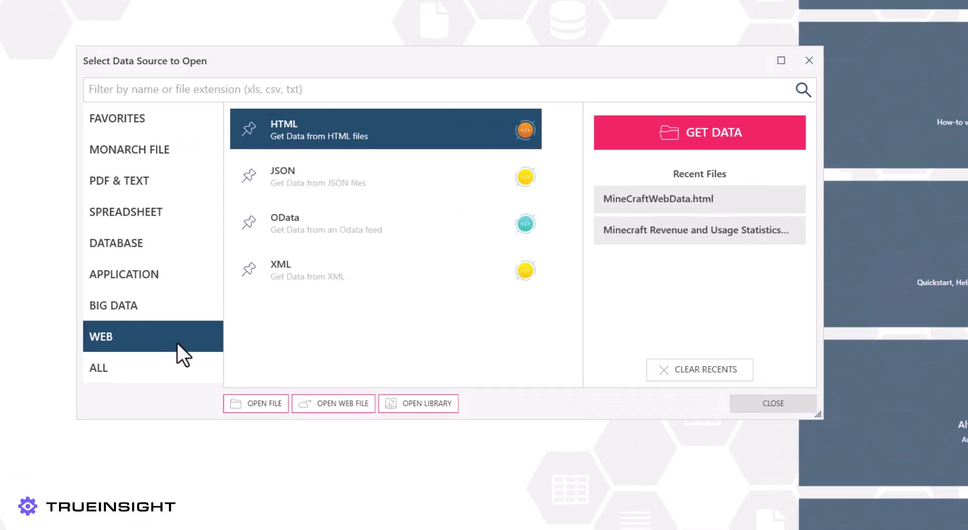
double_click(292, 132)
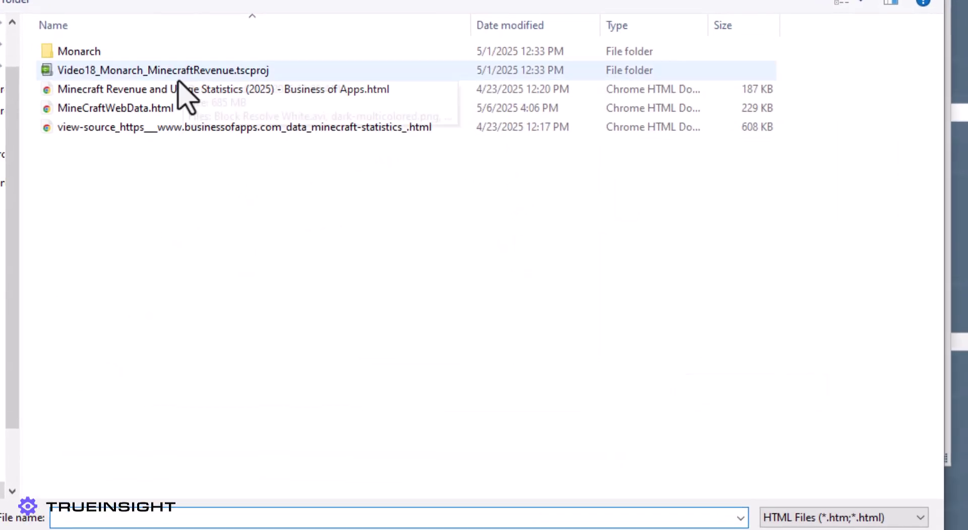
click(164, 107)
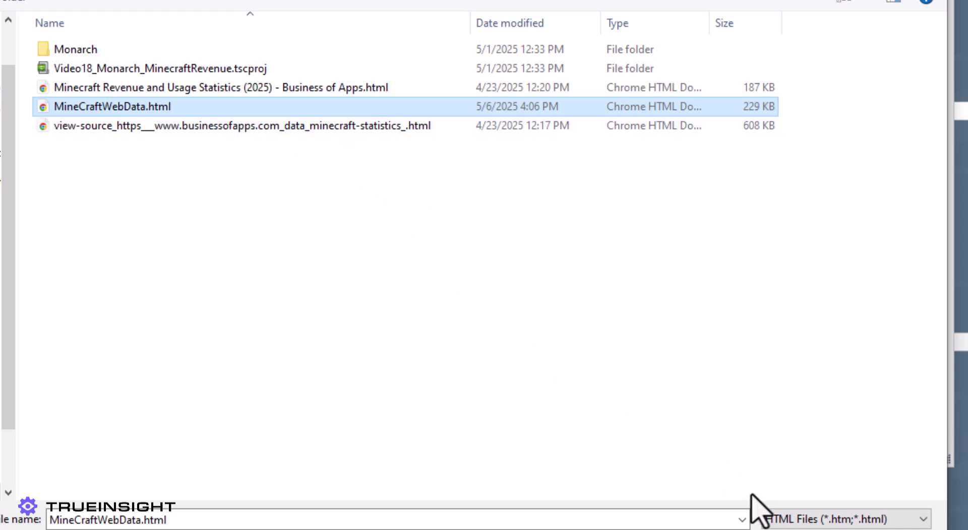
Tick the Minecraft revenue and mobile revenue 2012–2024 tables, leaving Minecraft Overview out
double_click(112, 107)
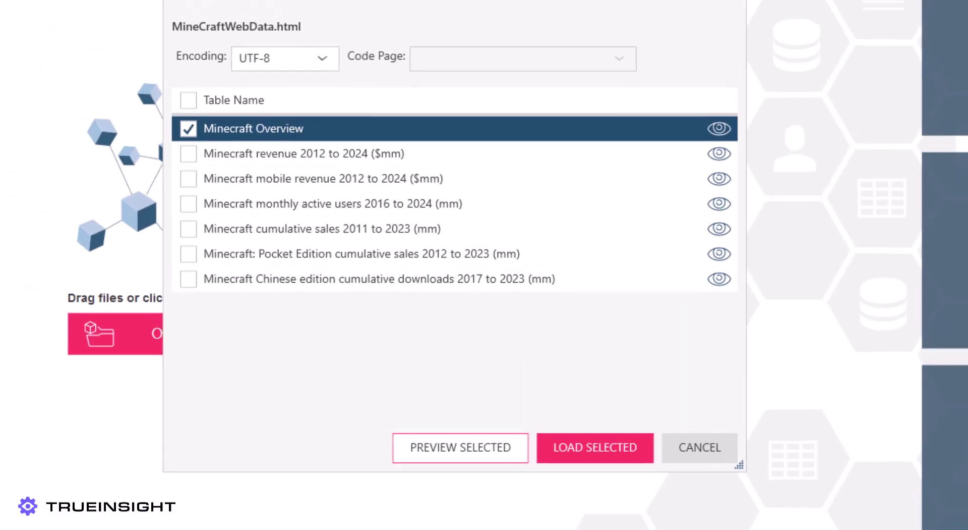
click(720, 128)
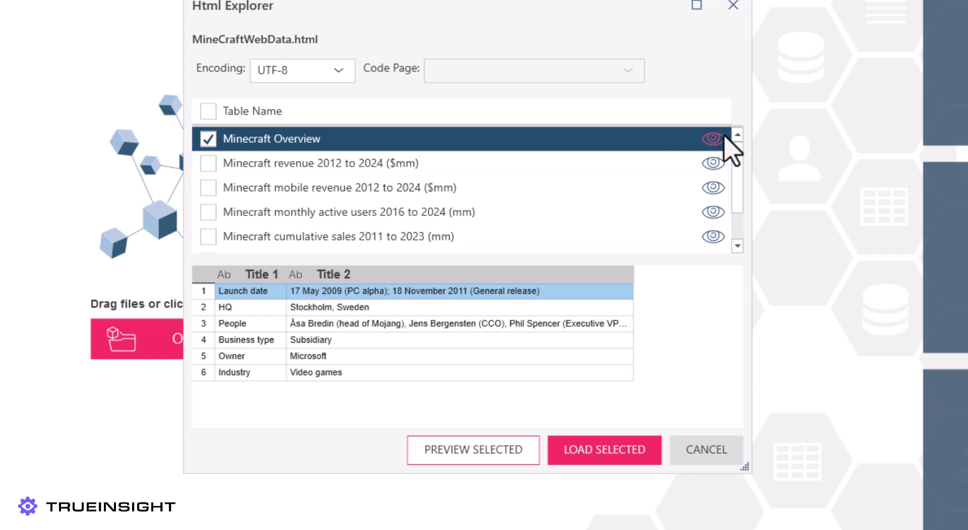
click(719, 165)
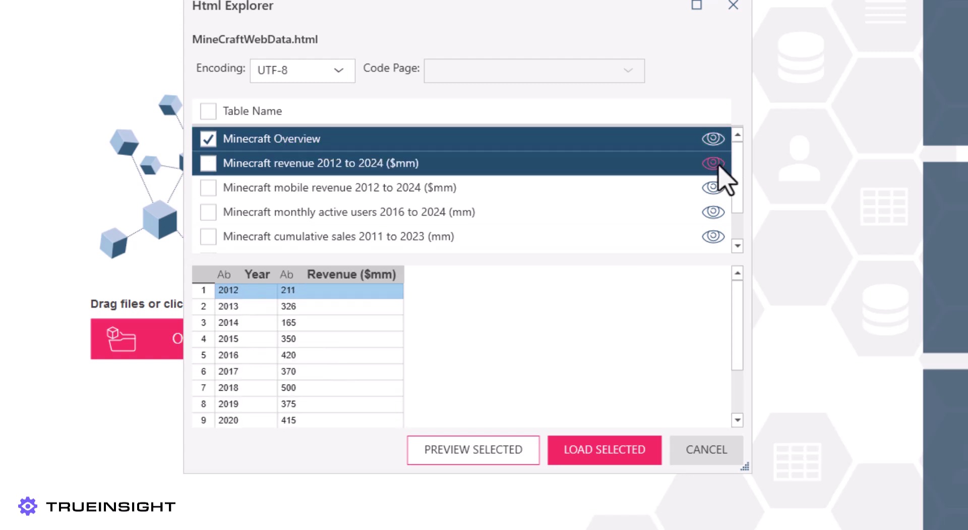
click(208, 139)
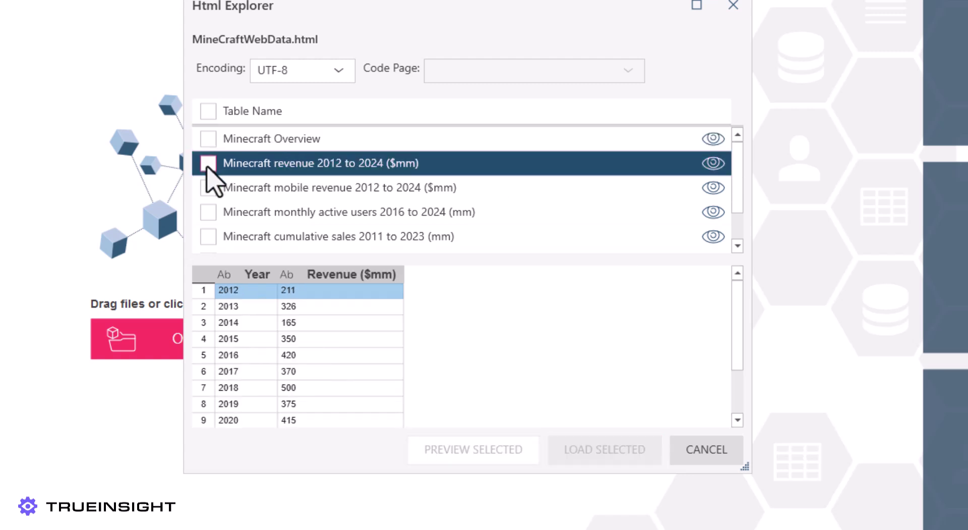
click(208, 163)
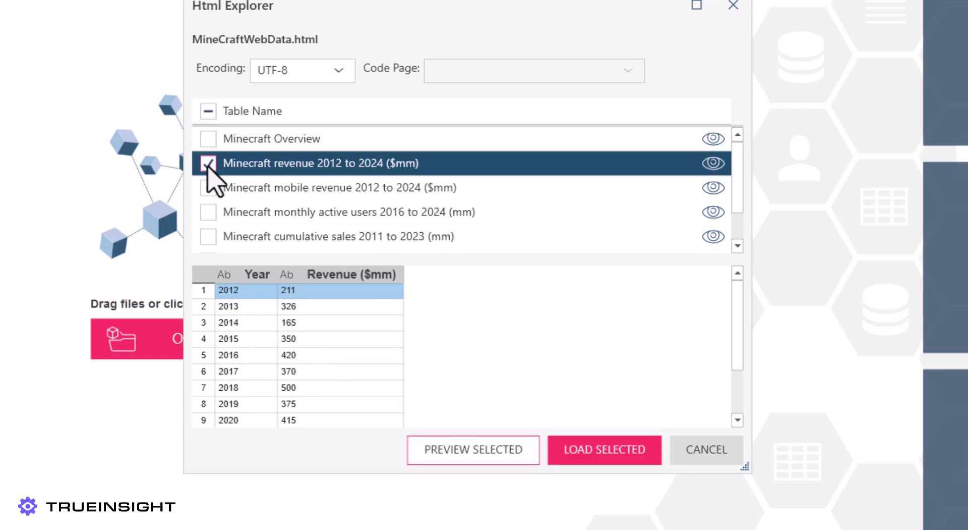
click(714, 187)
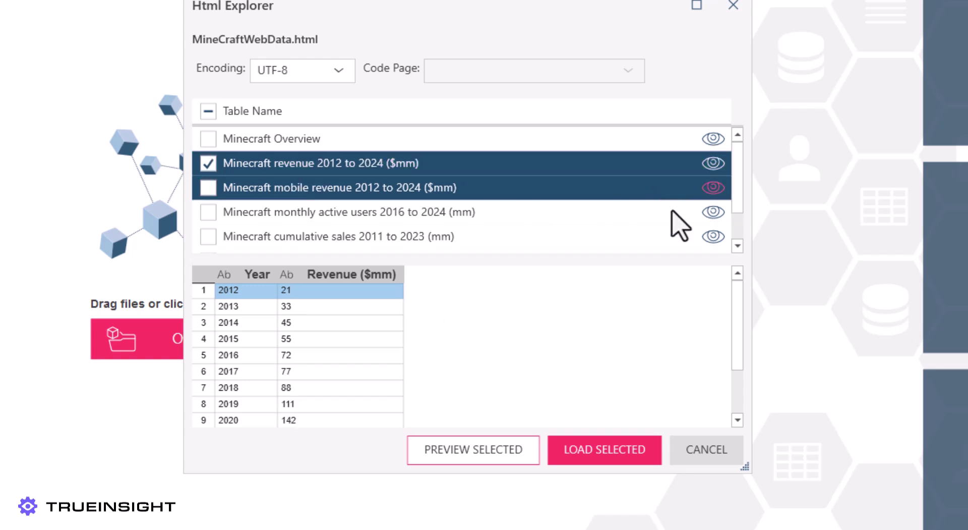
click(209, 191)
Check the Pocket Edition sales preview, then load the two selected revenue tables
scroll(222, 212, down, 1)
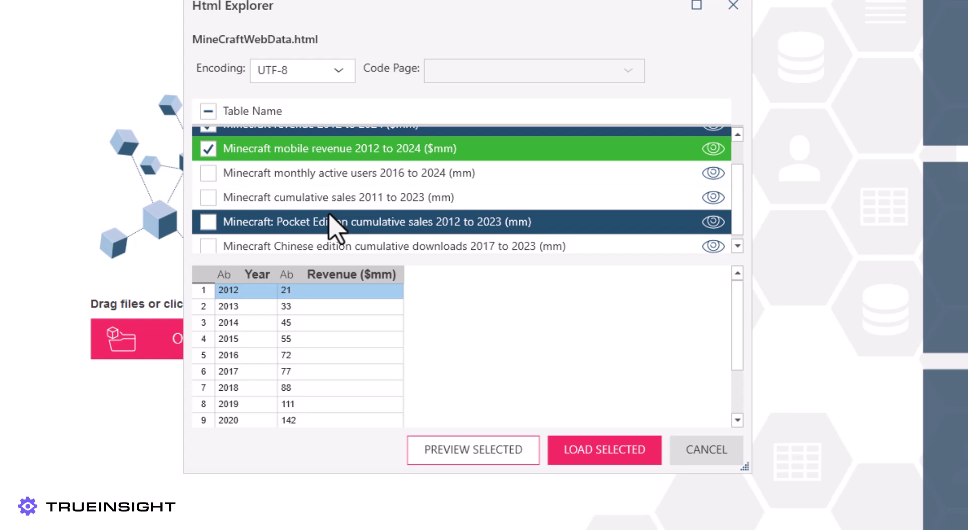
click(714, 221)
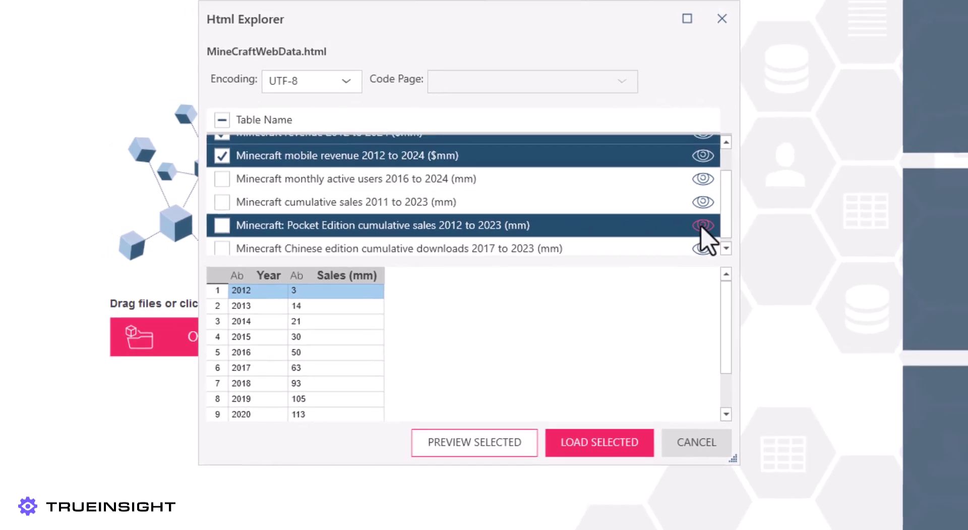
click(713, 222)
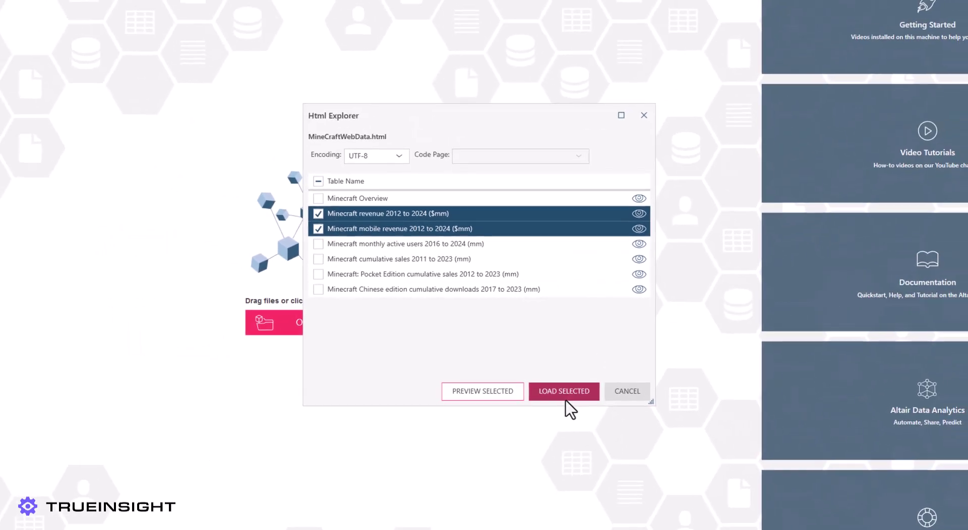
click(585, 421)
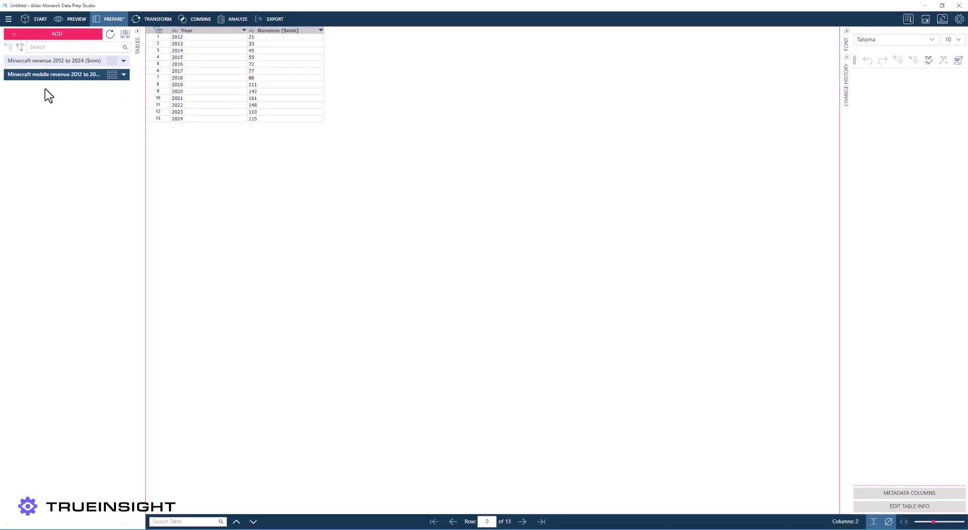
Drag the overall and mobile Minecraft revenue tables into the two join input slots
click(38, 60)
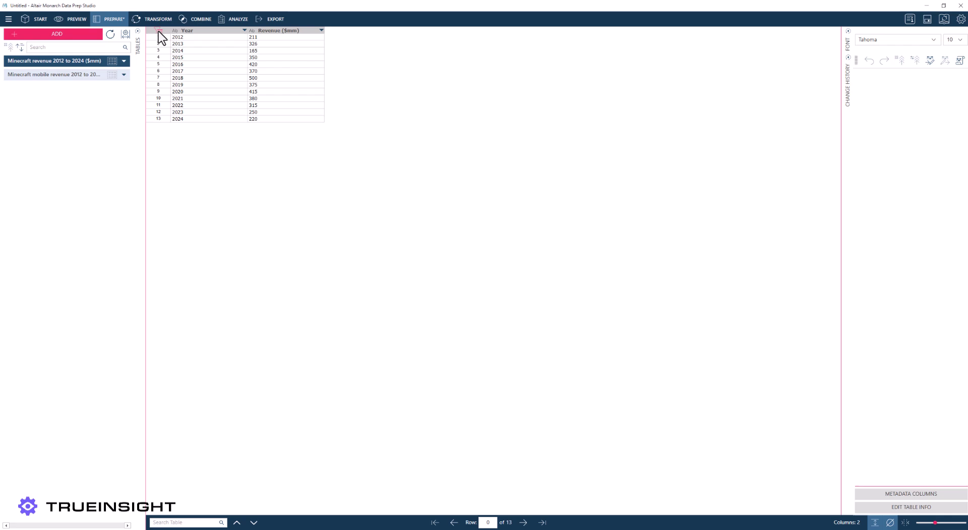
click(201, 18)
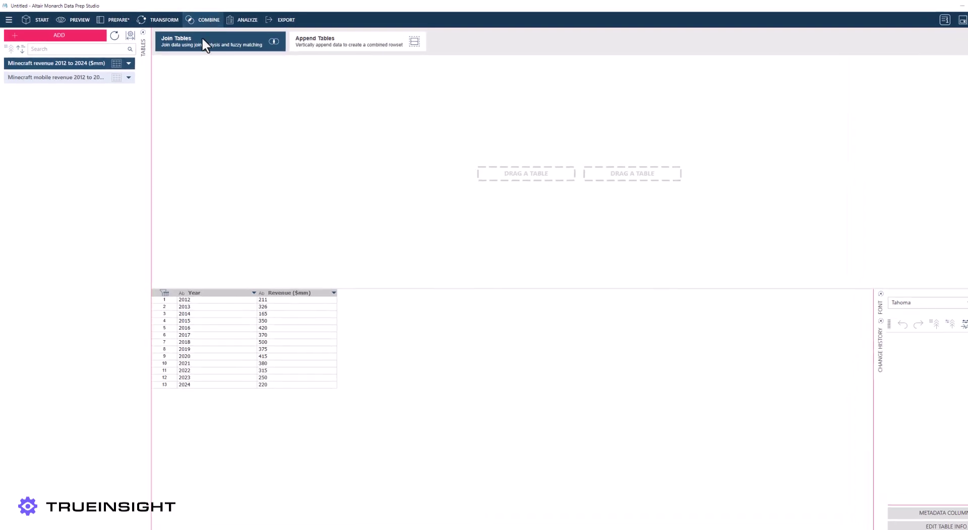
drag(68, 63, 542, 188)
drag(72, 94, 769, 208)
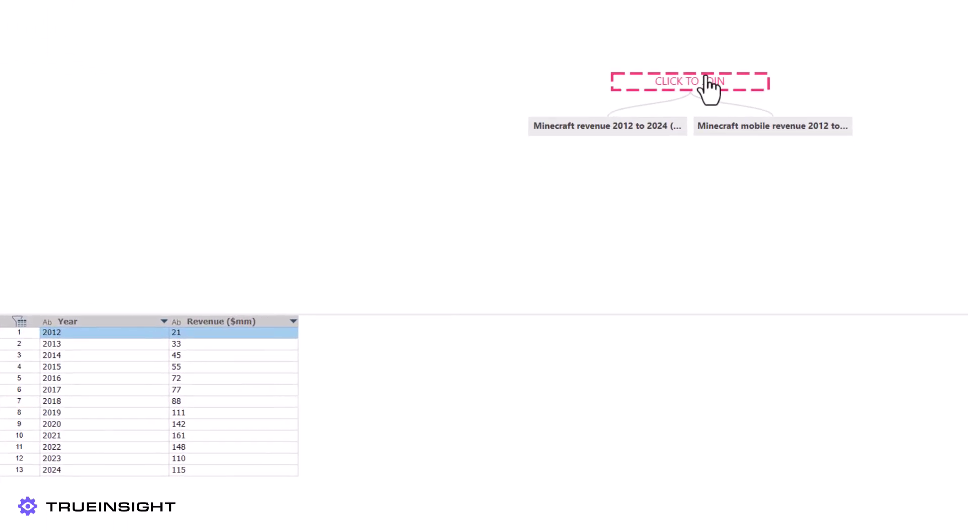
Join the two revenue tables using Year as both the left and right key
click(772, 189)
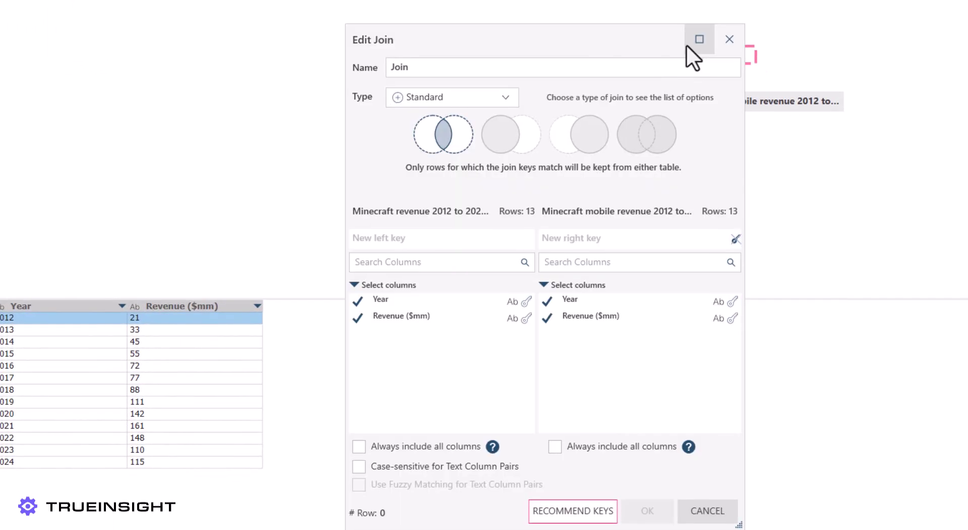
click(526, 301)
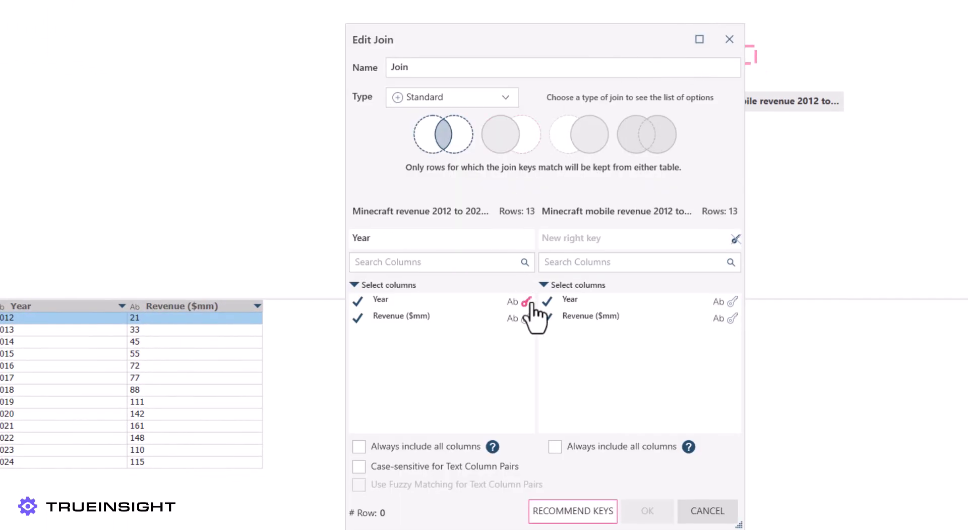
click(732, 302)
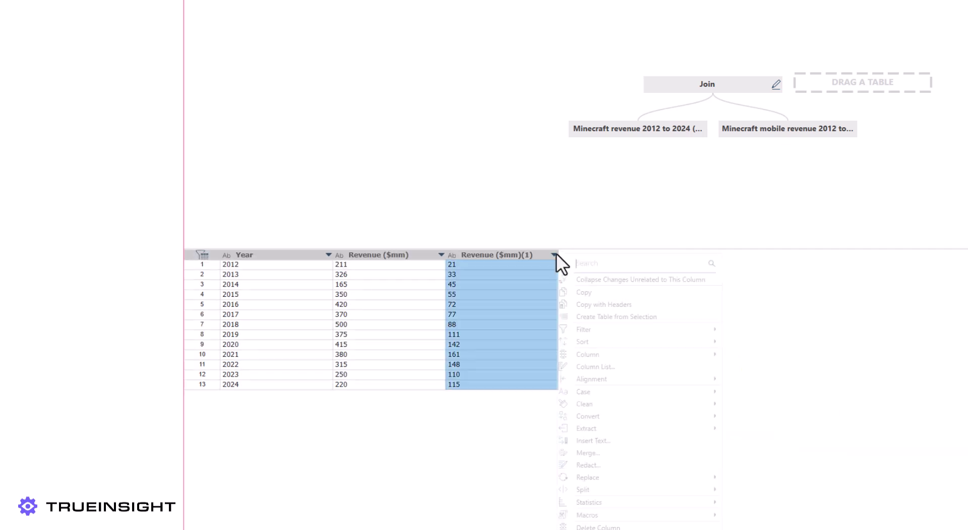
Convert Revenue ($mm) from text to number and bring up the Mobile Revenue column's options
mouse_move(668, 354)
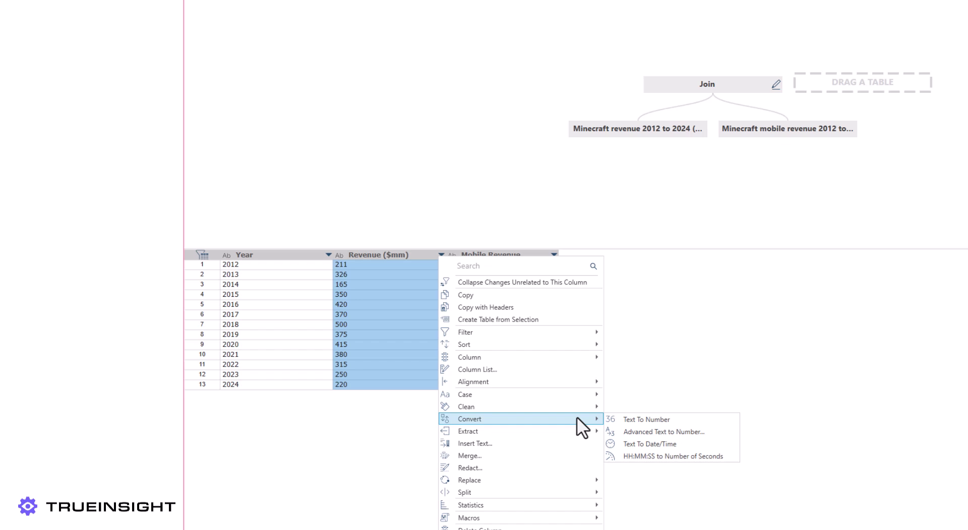
click(656, 418)
click(553, 254)
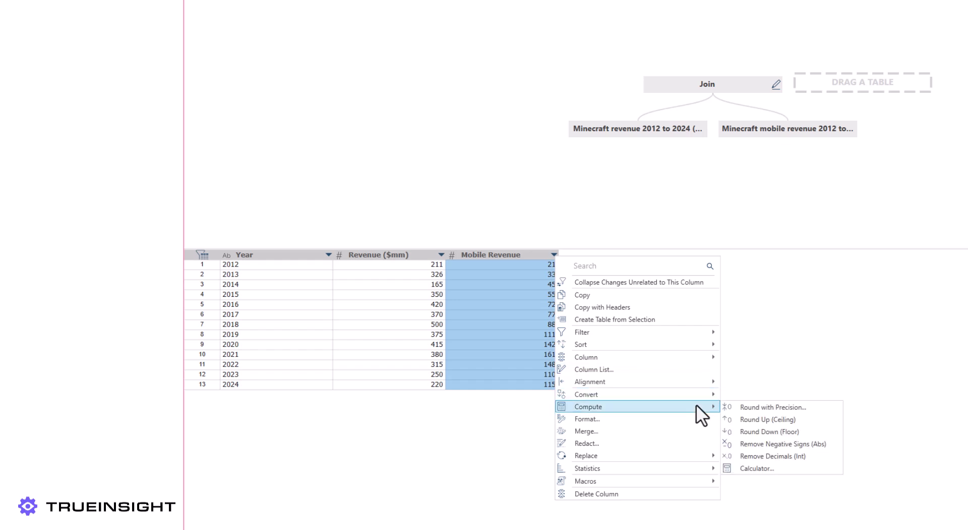
Create a calculated Non-Mobile Revenue column as [Revenue ($mm)] - [Mobile Revenue]
click(758, 360)
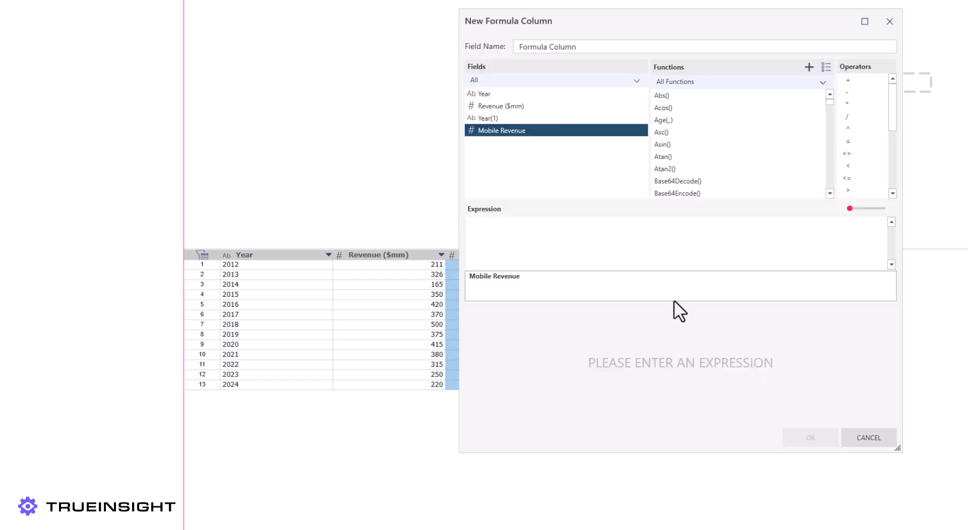
text(Non-Mobile Revenue)
double_click(502, 105)
text(-)
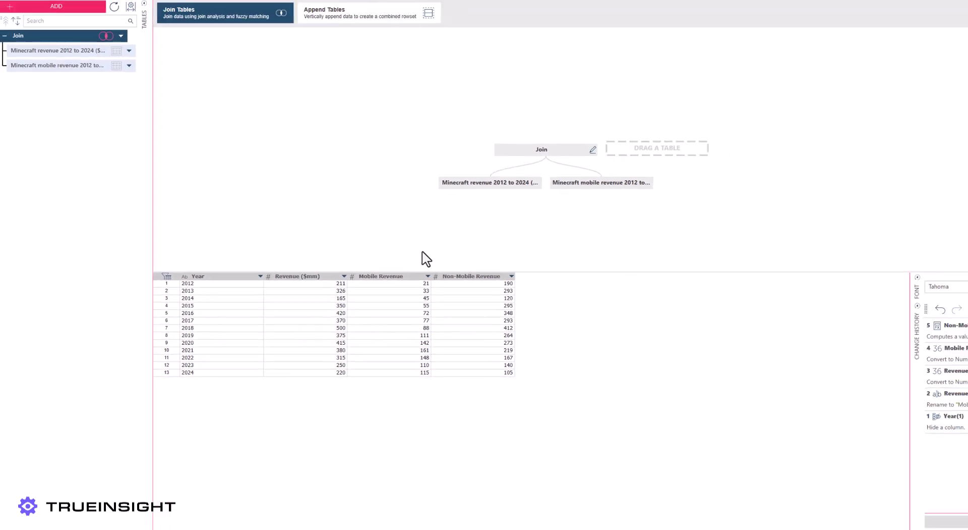
Build a summary with Year as rows and Non-Mobile Revenue summed, totalling 3119
click(224, 18)
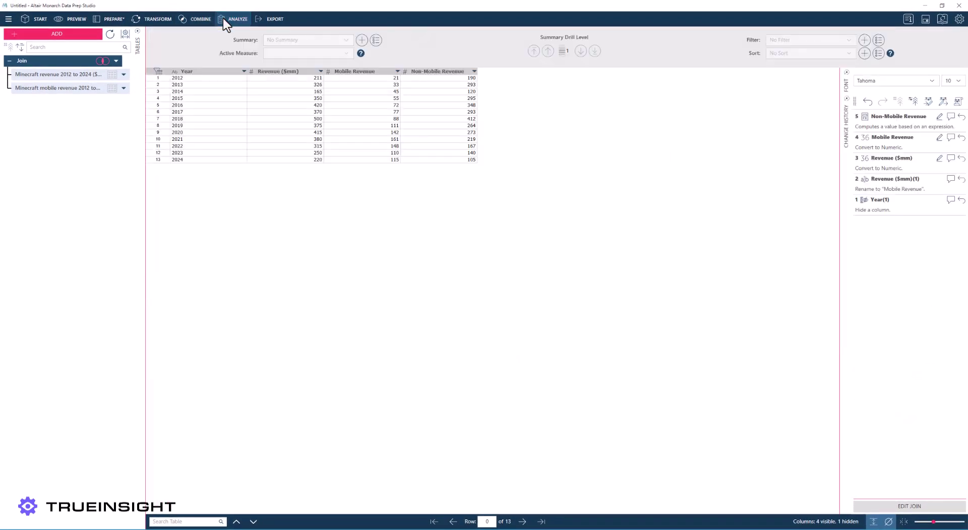
click(361, 40)
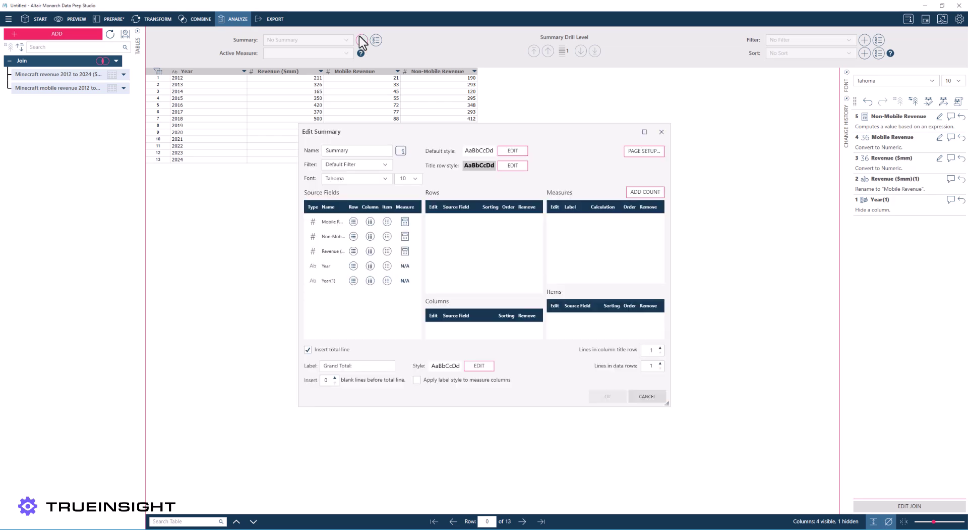
click(353, 266)
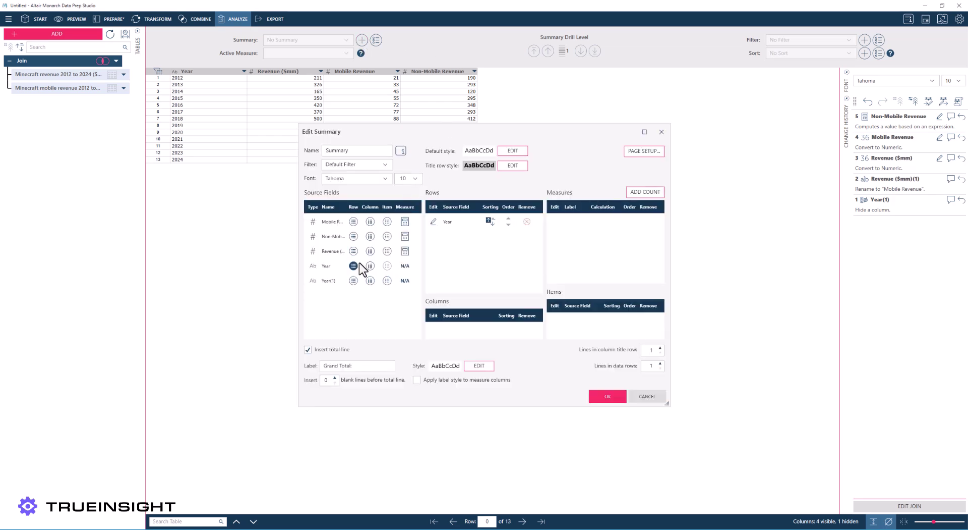
click(405, 236)
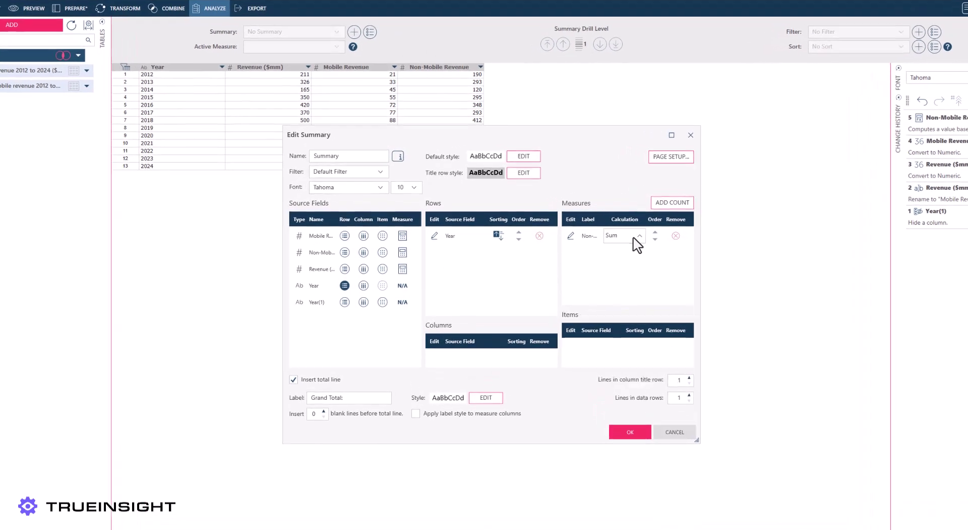
click(638, 236)
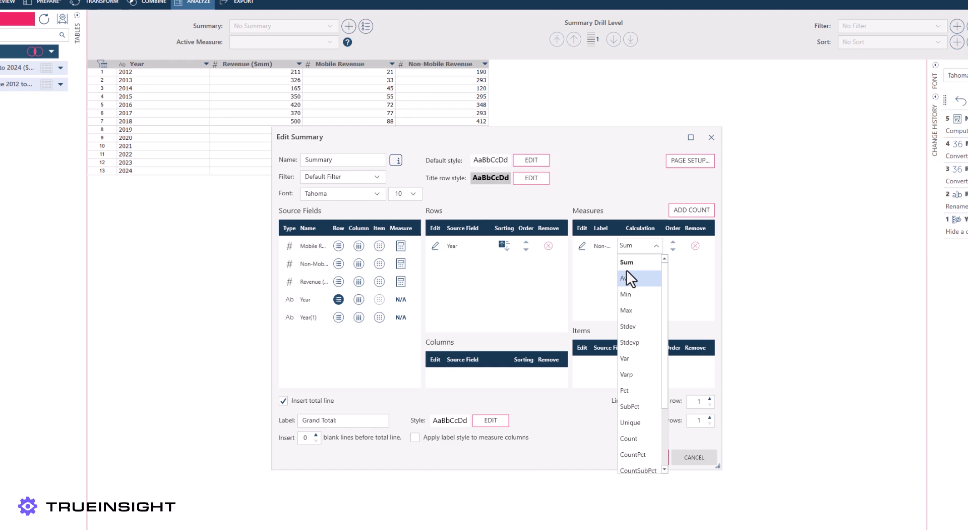
click(615, 251)
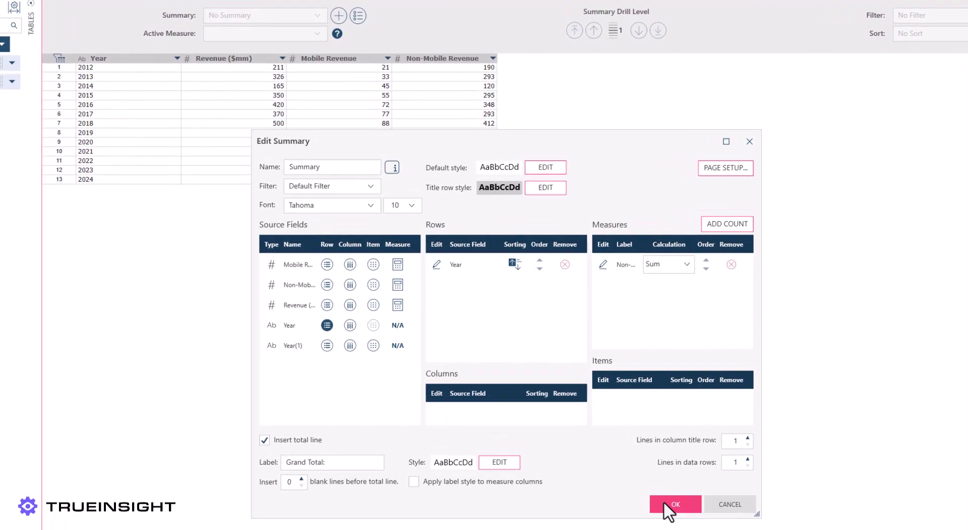
click(666, 502)
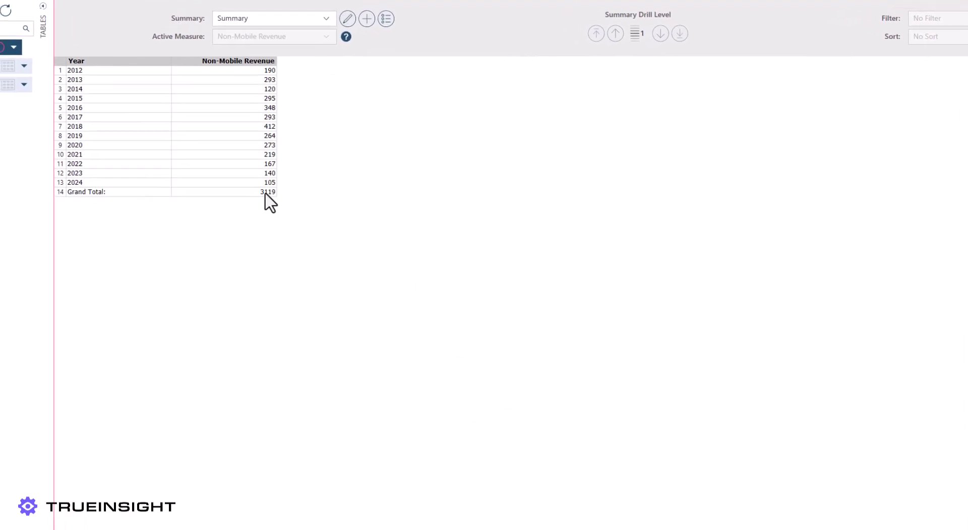
Add a Microsoft Excel export of the Join summary to C:\Users\Public\Documents\Join.xlsx
click(341, 16)
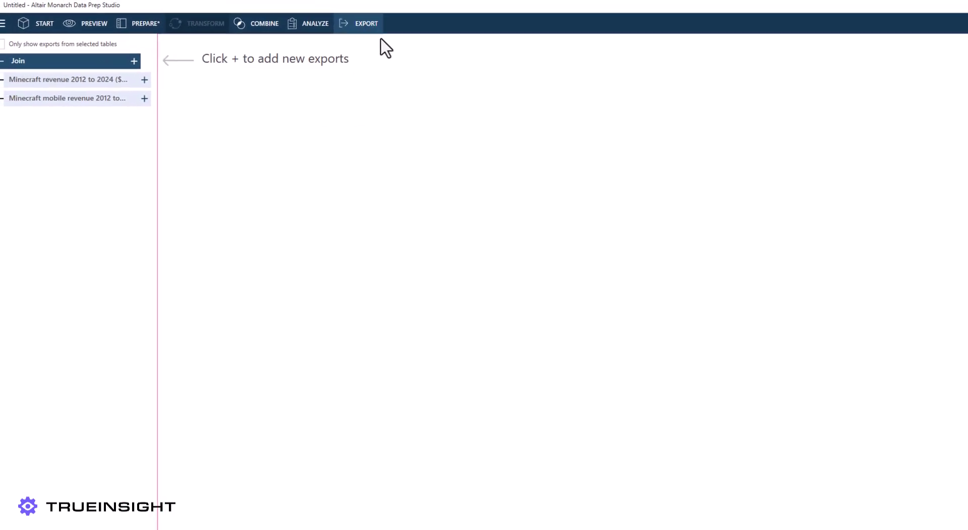
click(109, 55)
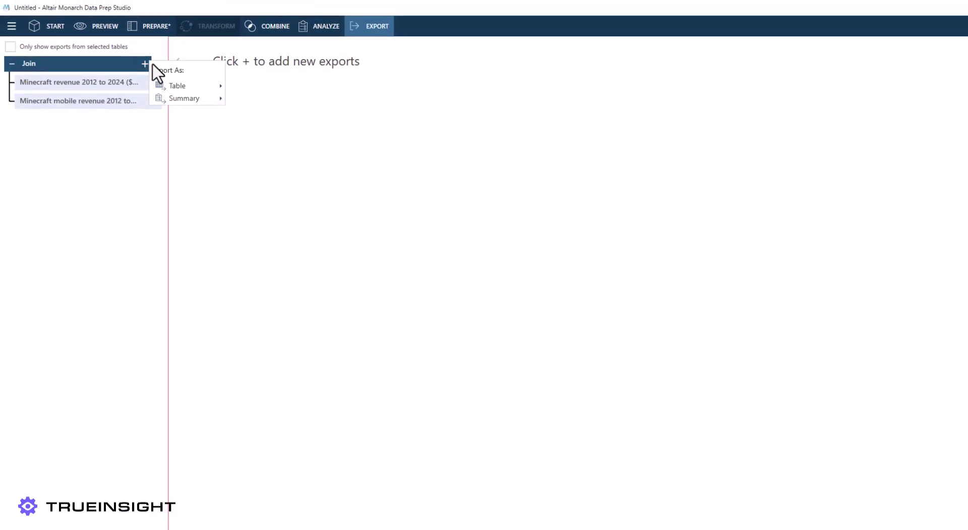
mouse_move(204, 100)
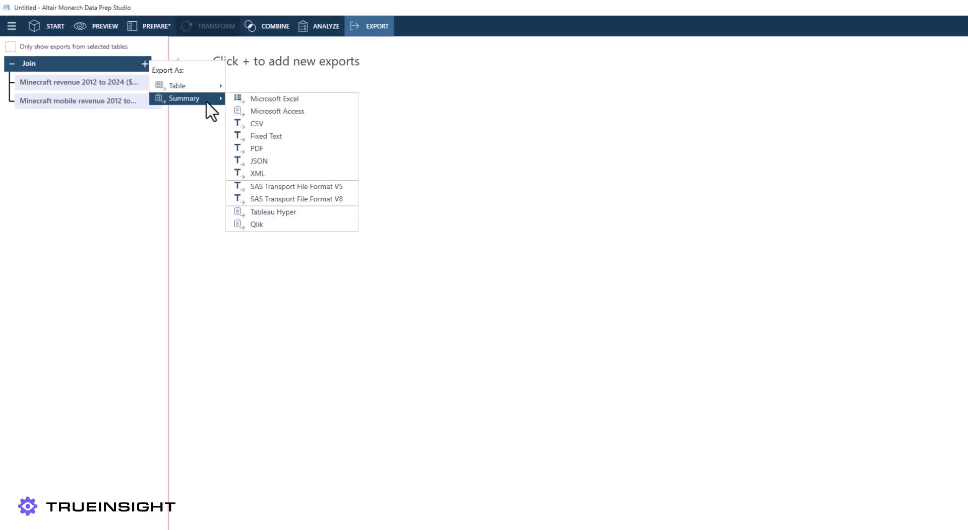
click(295, 103)
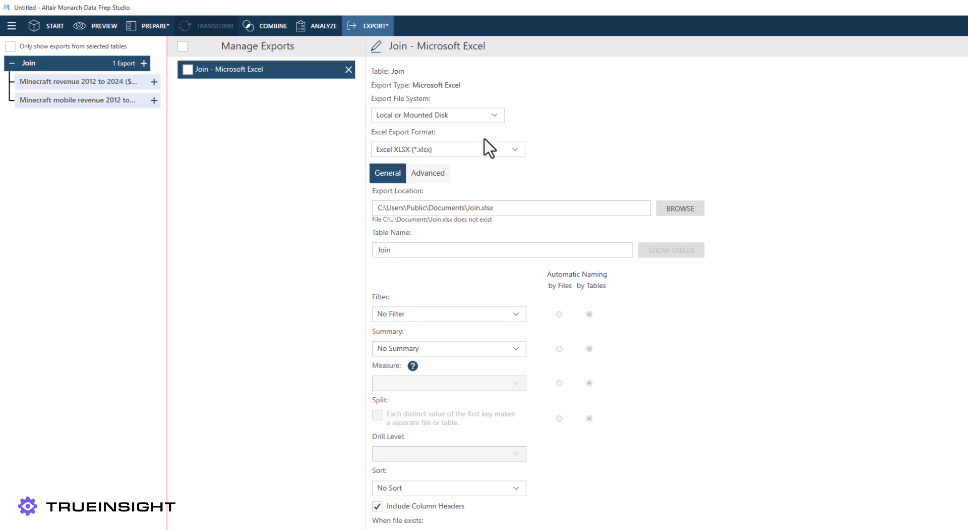